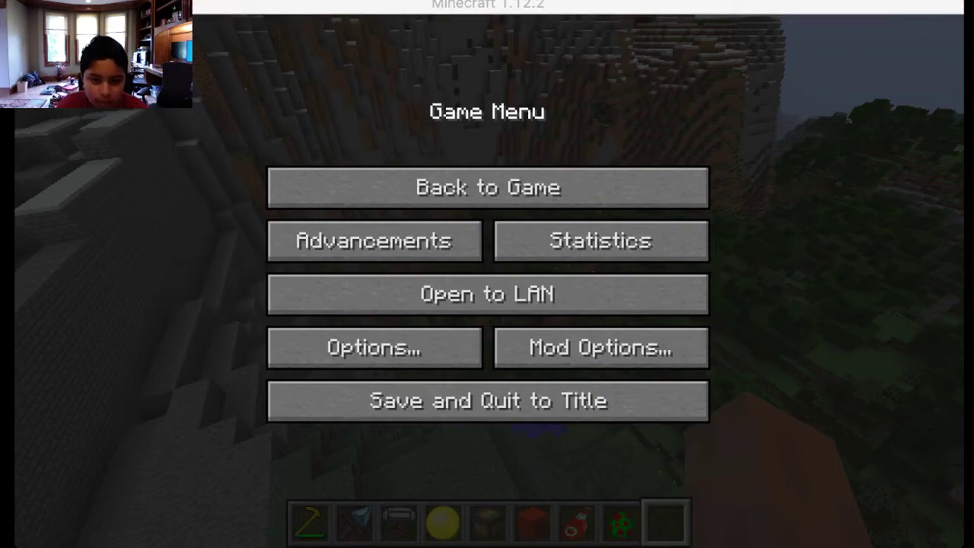
Step: Close the Game Menu and return to the grassy forested hillside
{"action": "key", "text": "Escape"}
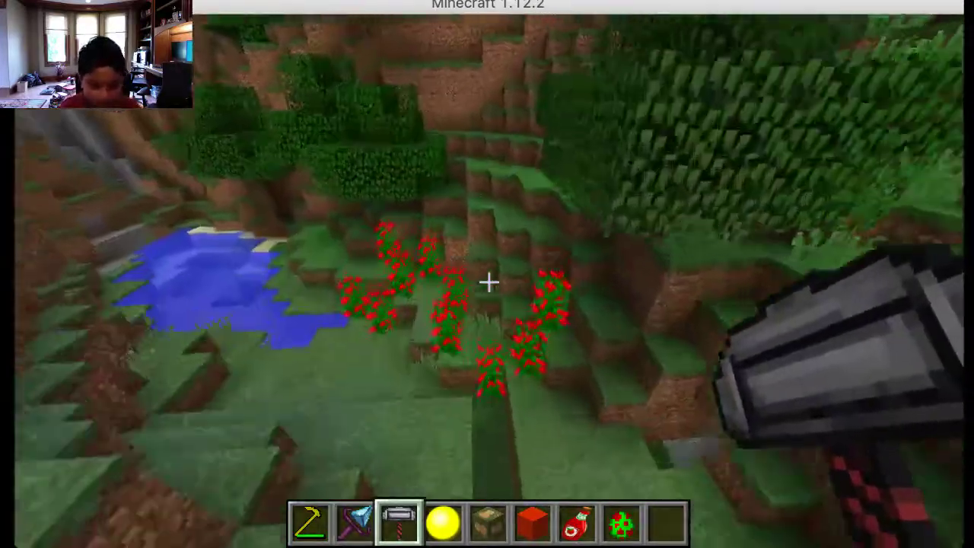
Step: Ready the slot-8 spawn egg, then equip the Scythe of Quakes from slot 1
{"action": "key", "text": "8"}
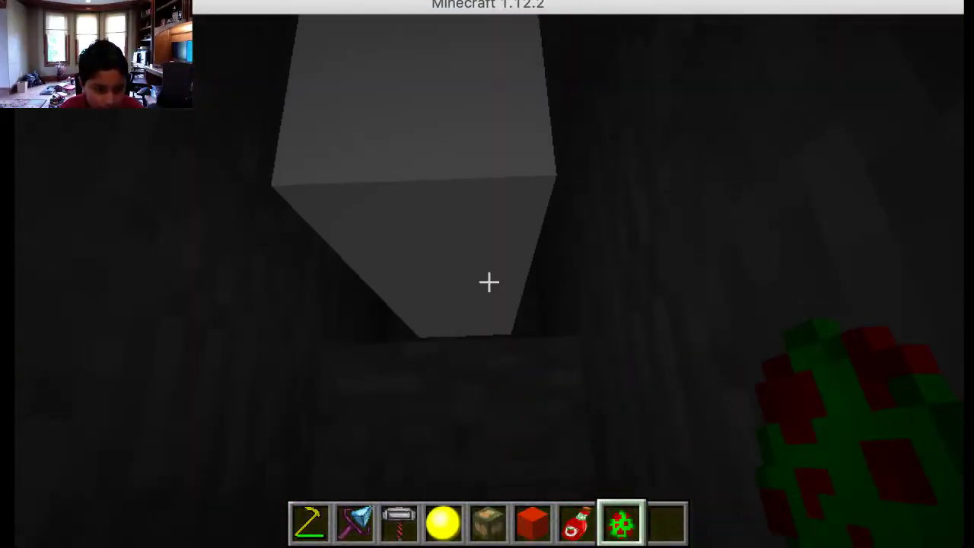
{"action": "key", "text": "1"}
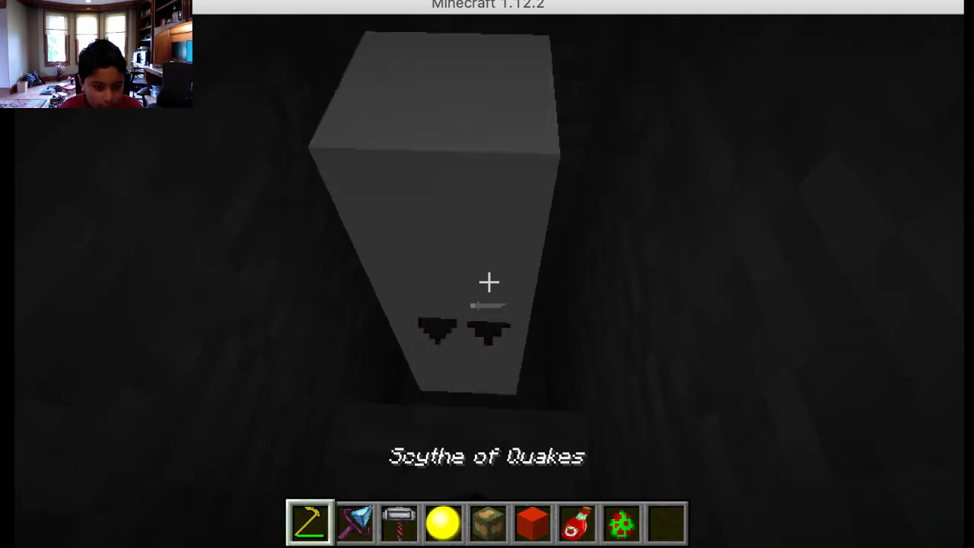
Step: Use the held item on the area ahead, ending with the spawn egg in hand
{"action": "right_click", "coordinate": [487, 283]}
{"action": "key", "text": "7"}
{"action": "key", "text": "8"}
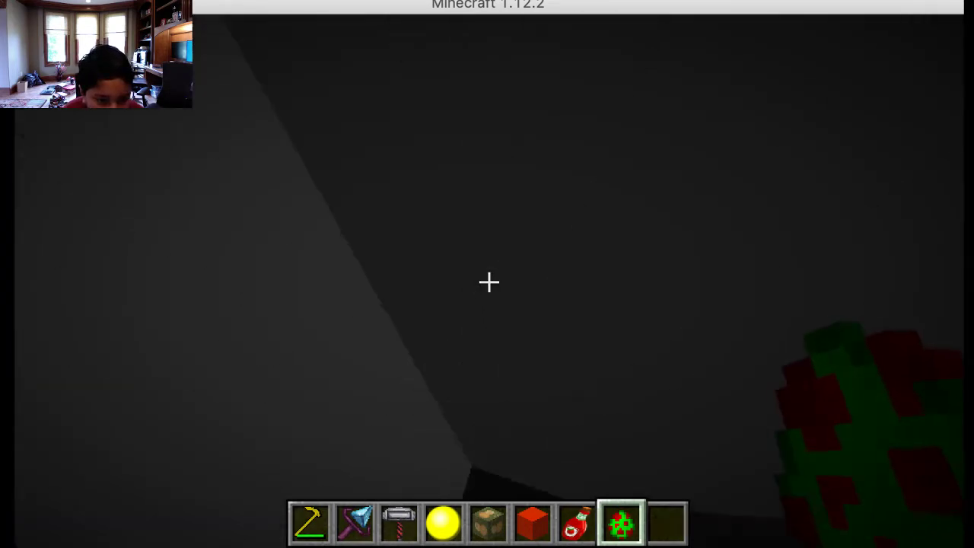
Step: Hit the mob with the Scythe of Quakes and check its 10002 attack damage tooltip
{"action": "key", "text": "1"}
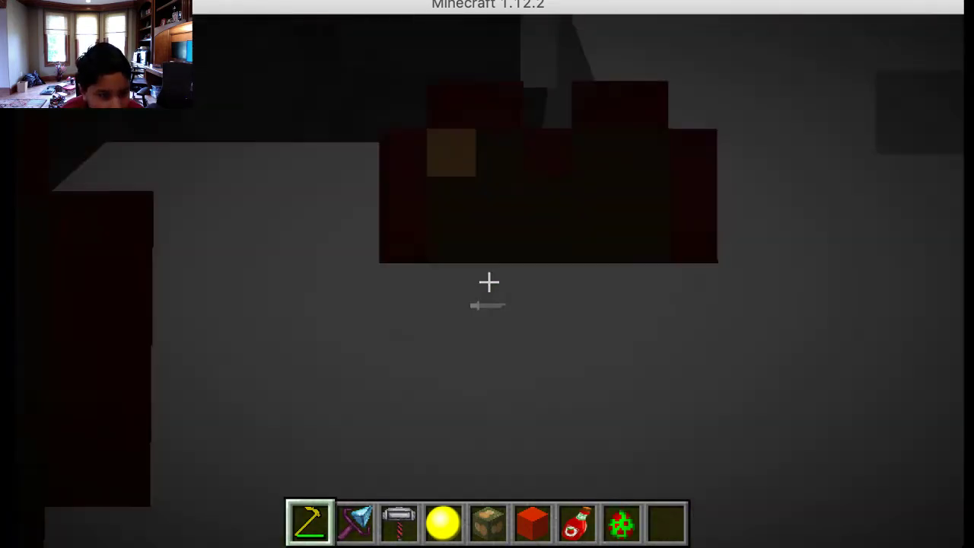
{"action": "left_click", "coordinate": [490, 283]}
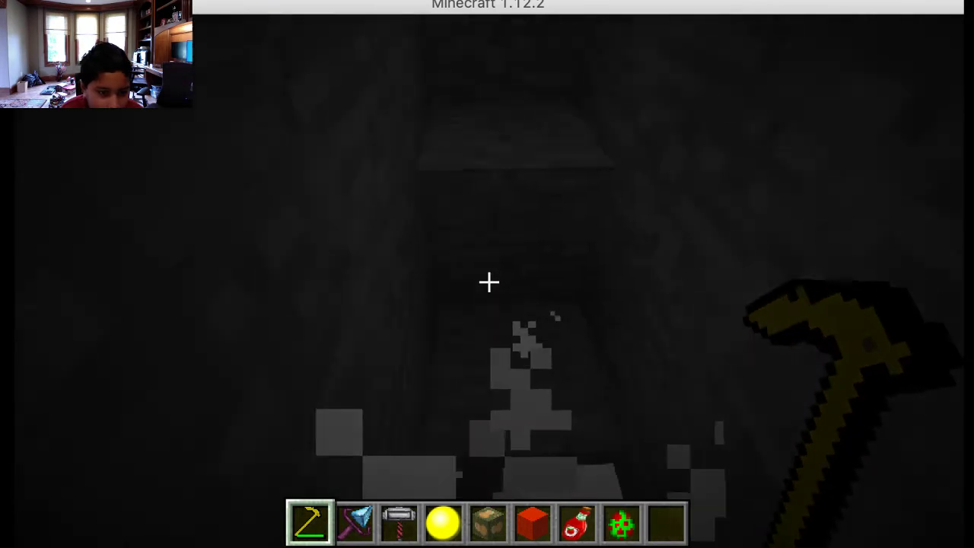
{"action": "key", "text": "e"}
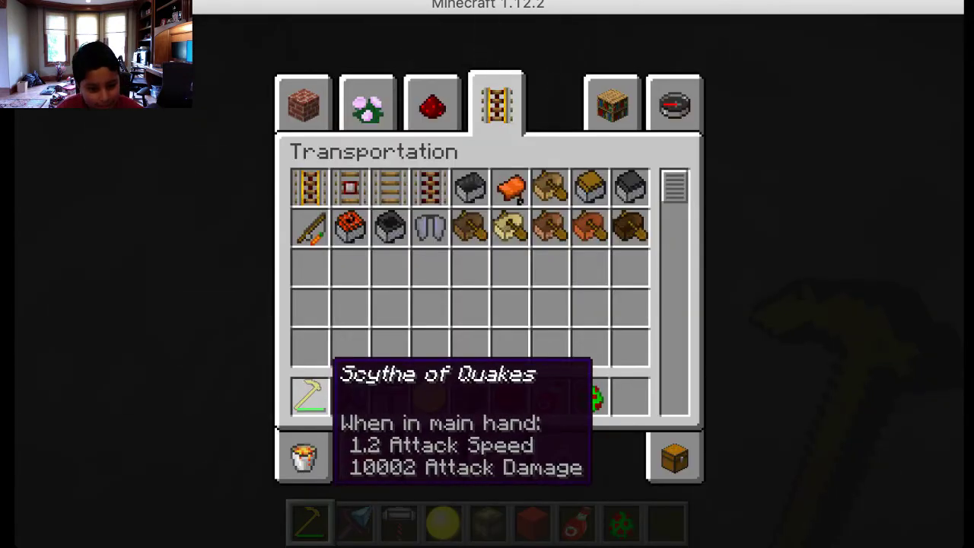
{"action": "key", "text": "Escape"}
{"action": "key", "text": "8"}
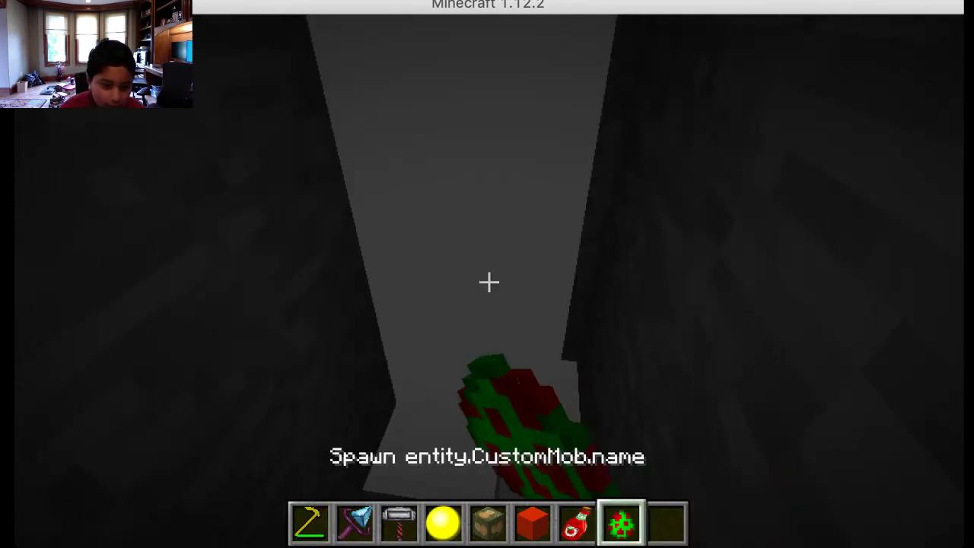
Step: Spawn a grey column mob, slay it with the Scythe of Quakes, then open the Game Menu
{"action": "right_click", "coordinate": [487, 284]}
{"action": "key", "text": "1"}
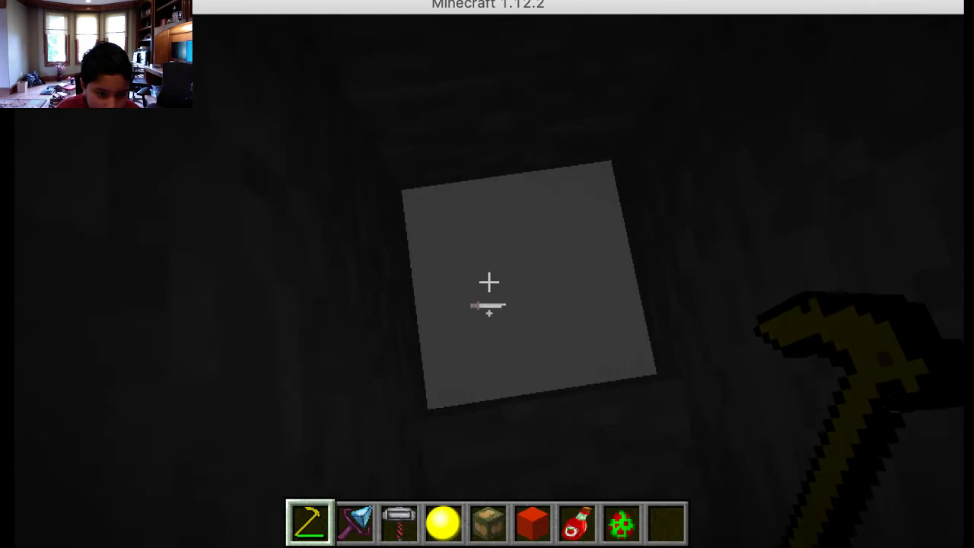
{"action": "key", "text": "2"}
{"action": "key", "text": "1"}
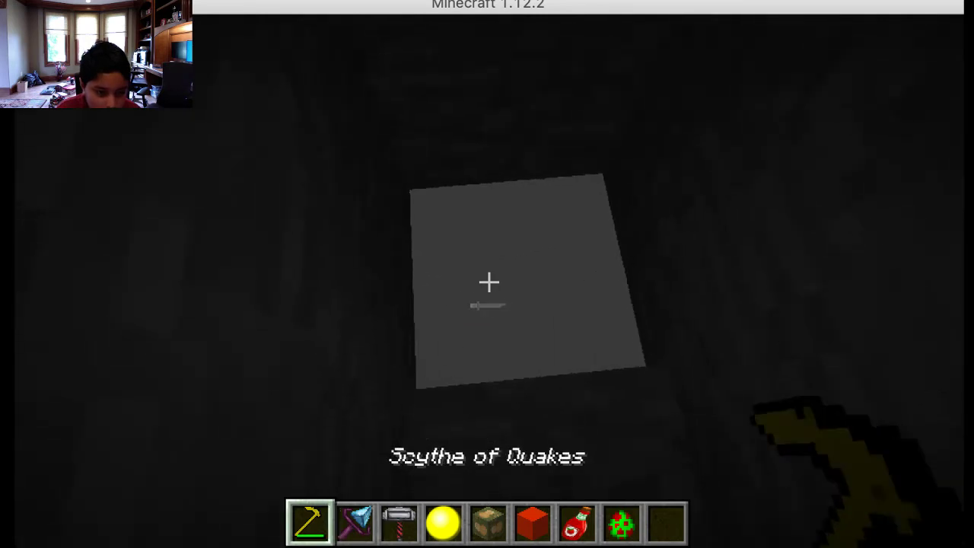
{"action": "left_click", "coordinate": [487, 283]}
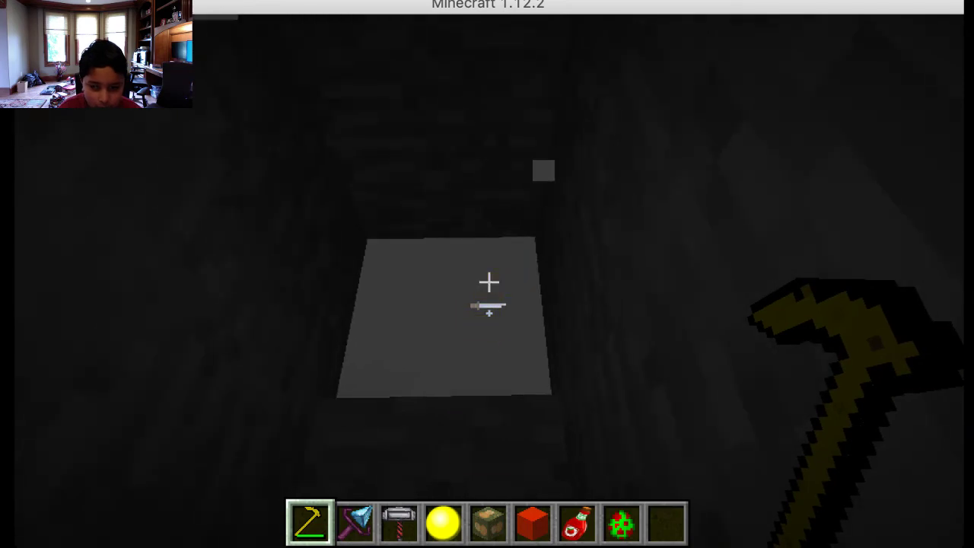
{"action": "key", "text": "Escape"}
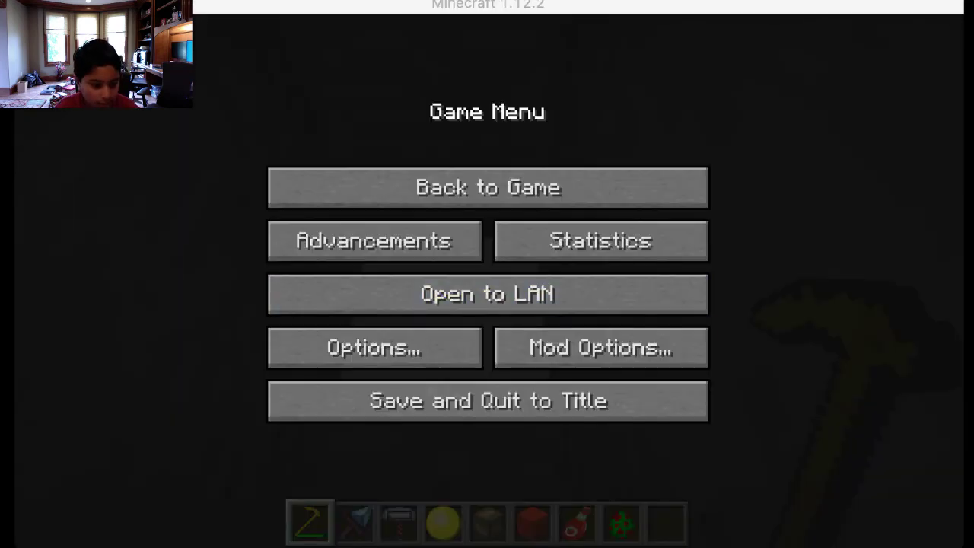